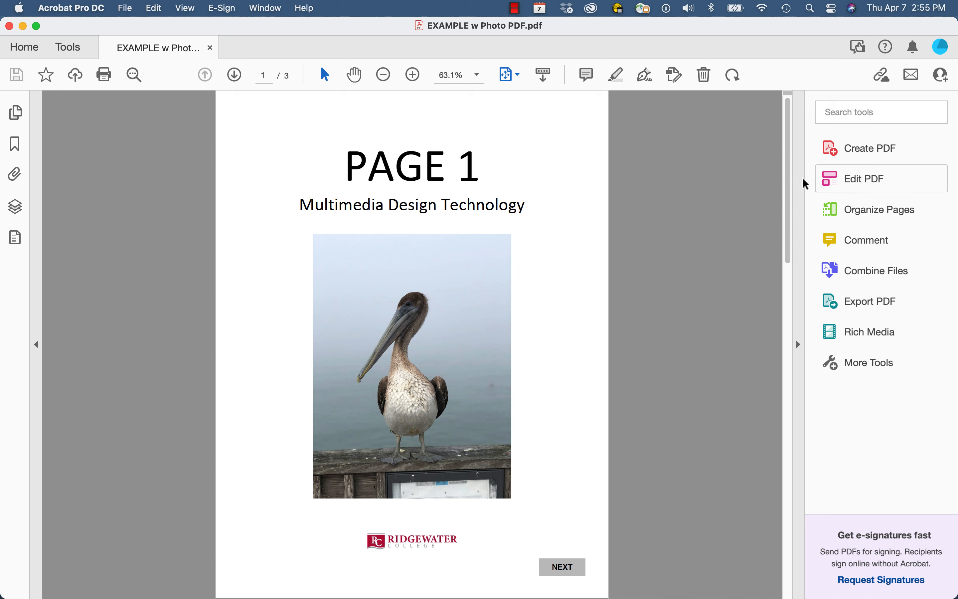
- Switch the PDF into Edit PDF mode and show the Link dropdown options
click(67, 48)
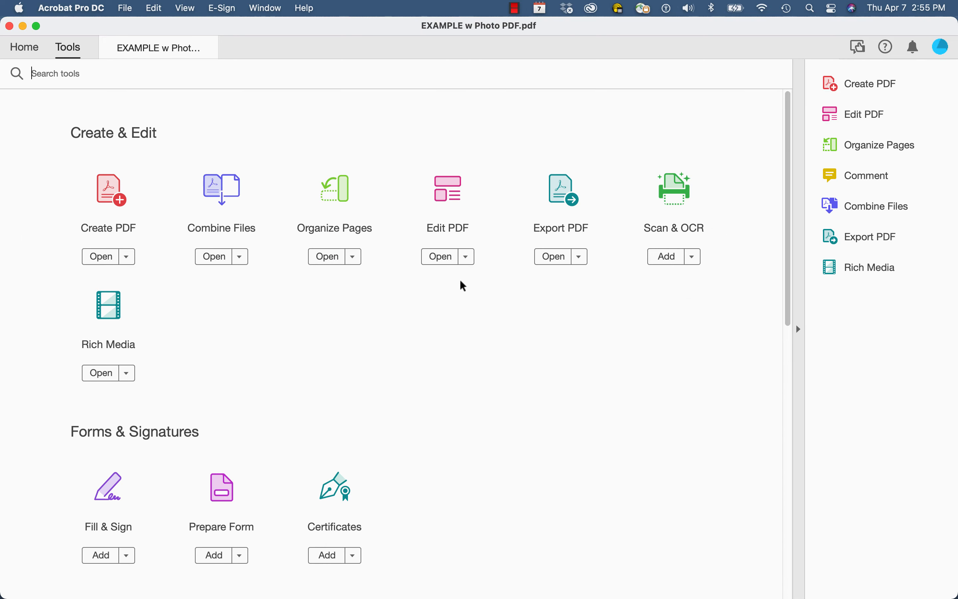
click(466, 258)
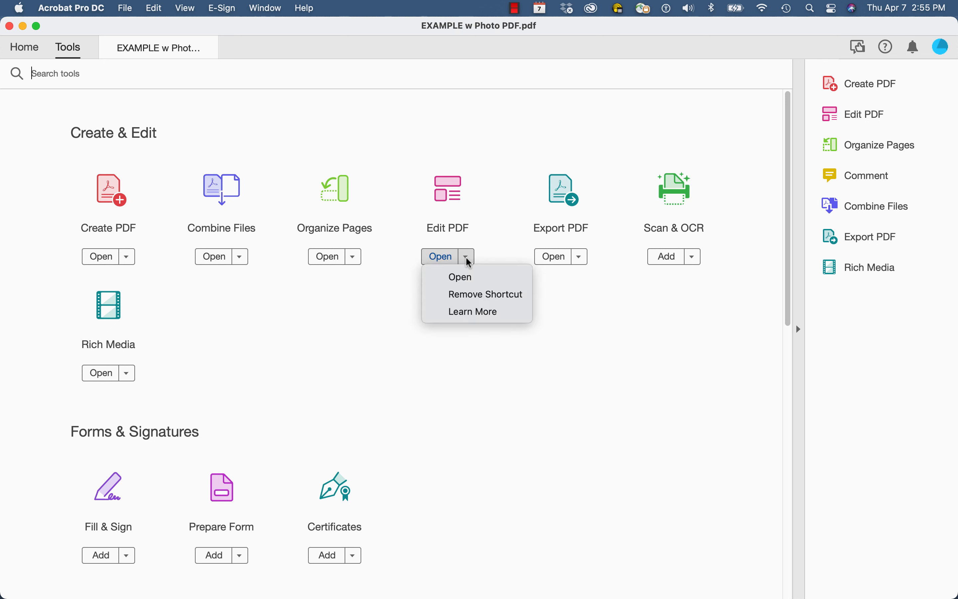
click(500, 251)
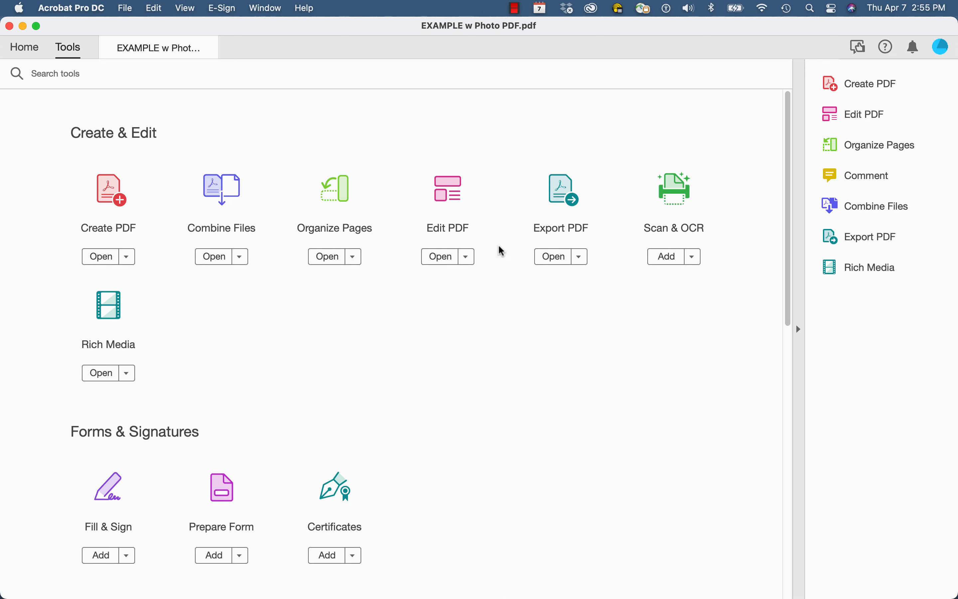
click(173, 53)
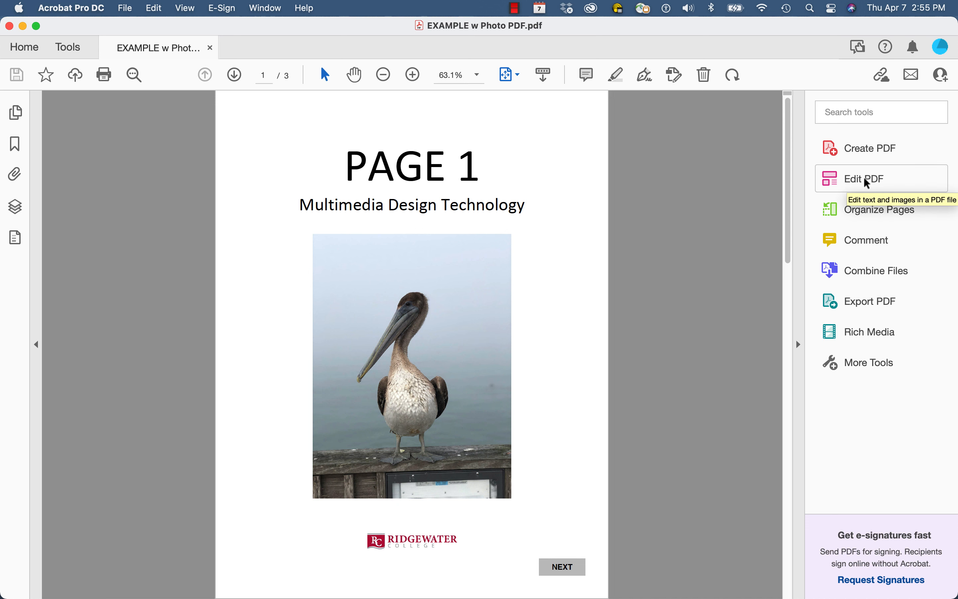
click(866, 180)
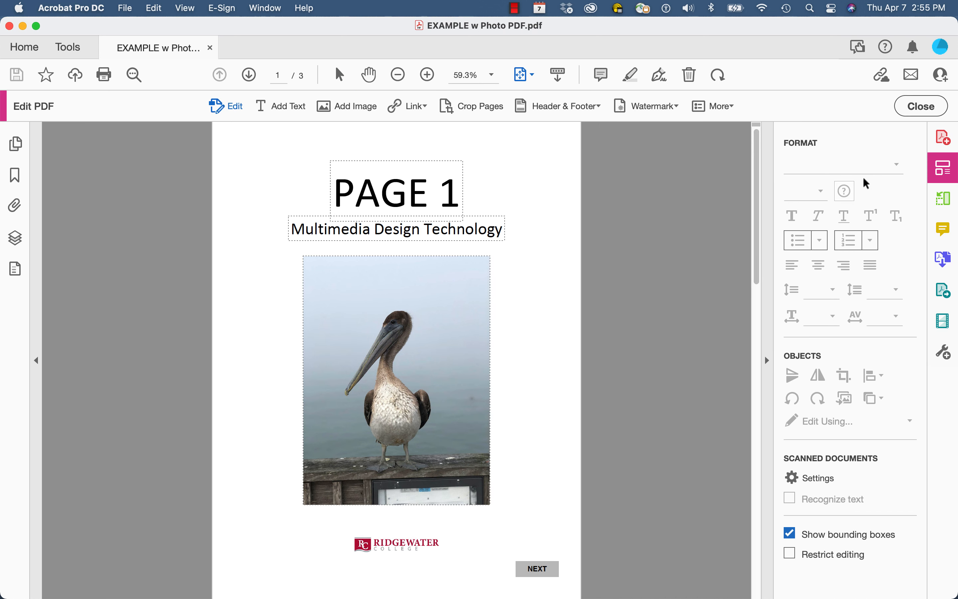
click(425, 107)
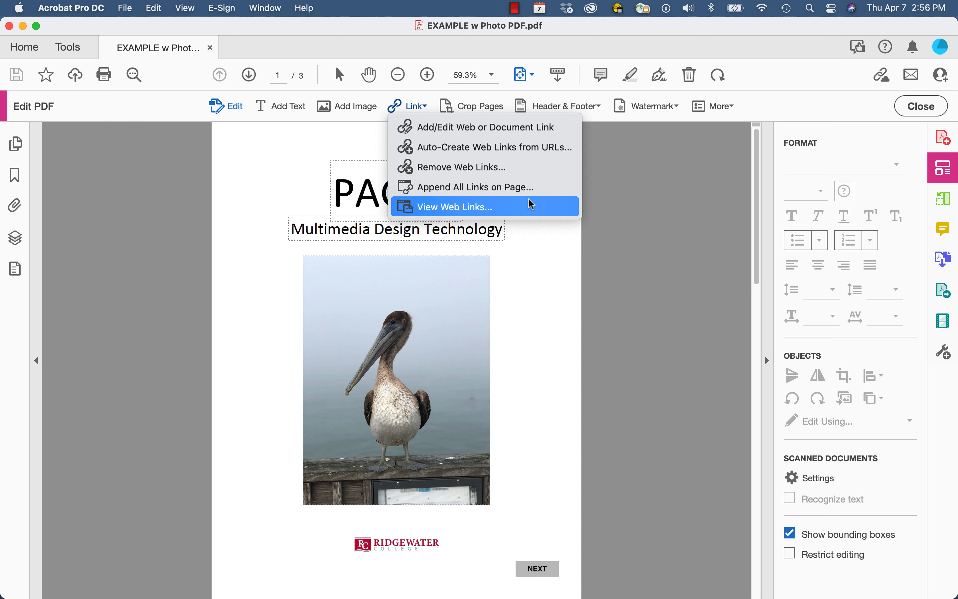
- Draw a link over the page 1 Ridgewater logo: Invisible Rectangle, Highlight None, Open a web page
click(498, 130)
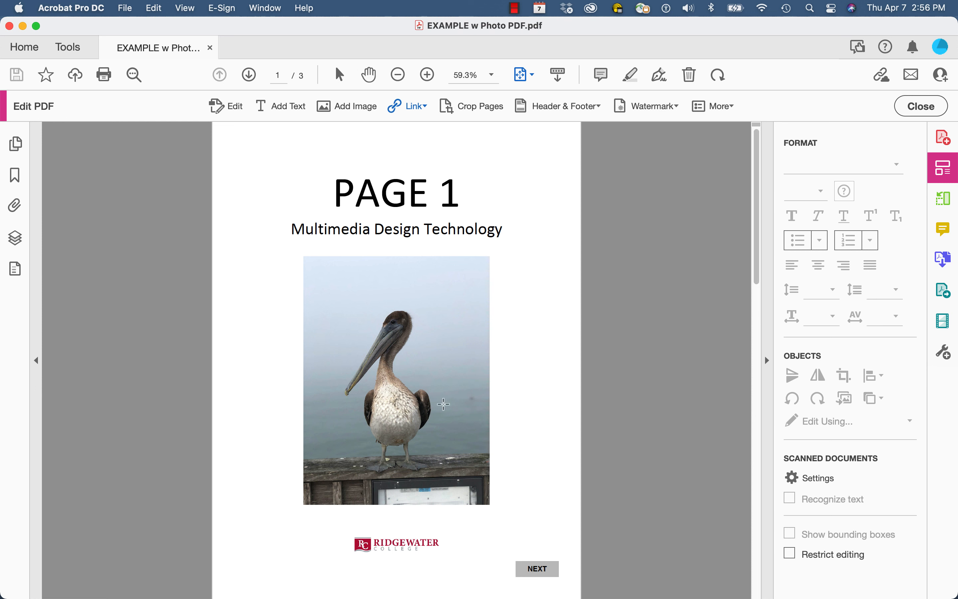
drag(349, 533, 449, 559)
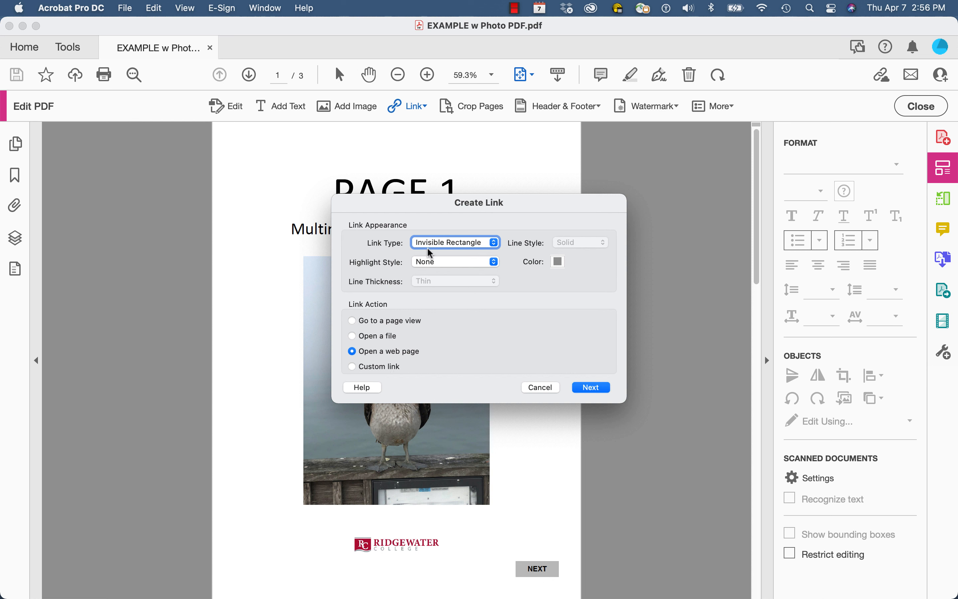
click(495, 242)
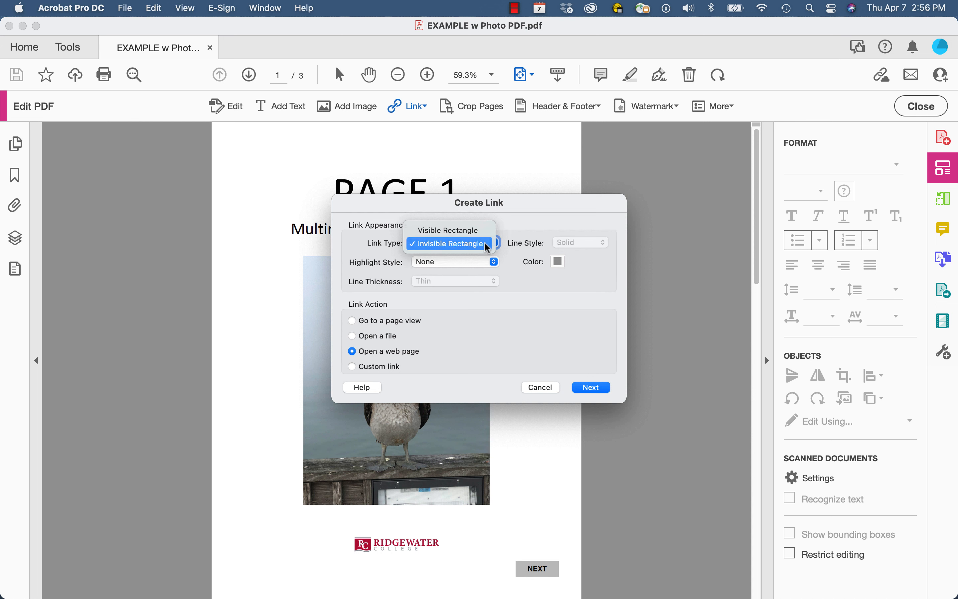
click(485, 244)
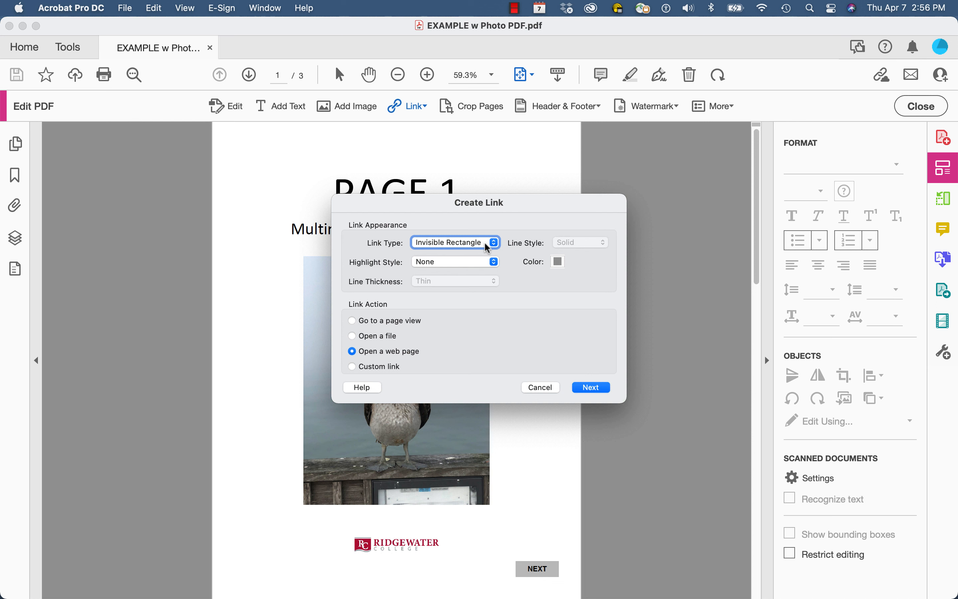
click(492, 265)
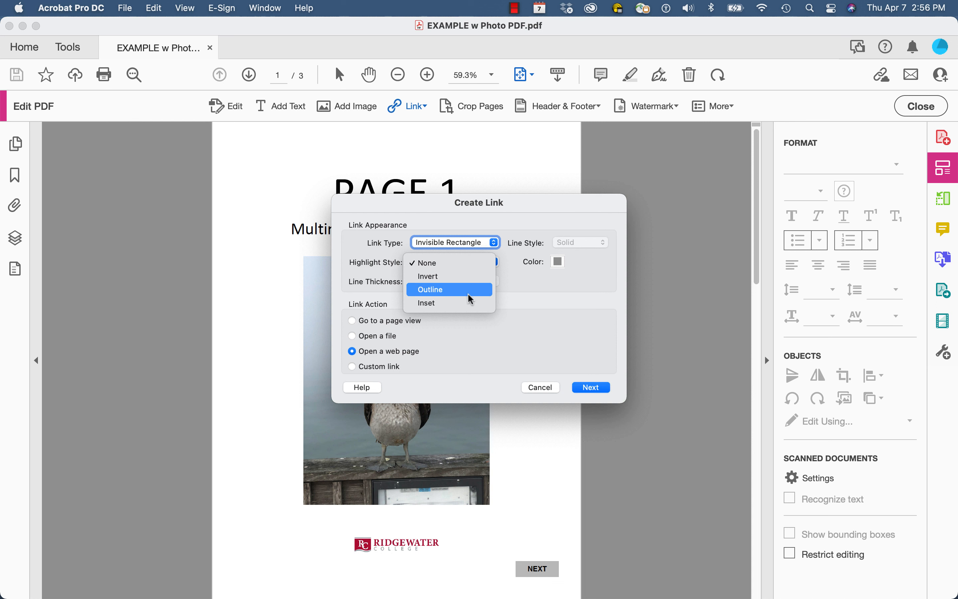
click(466, 263)
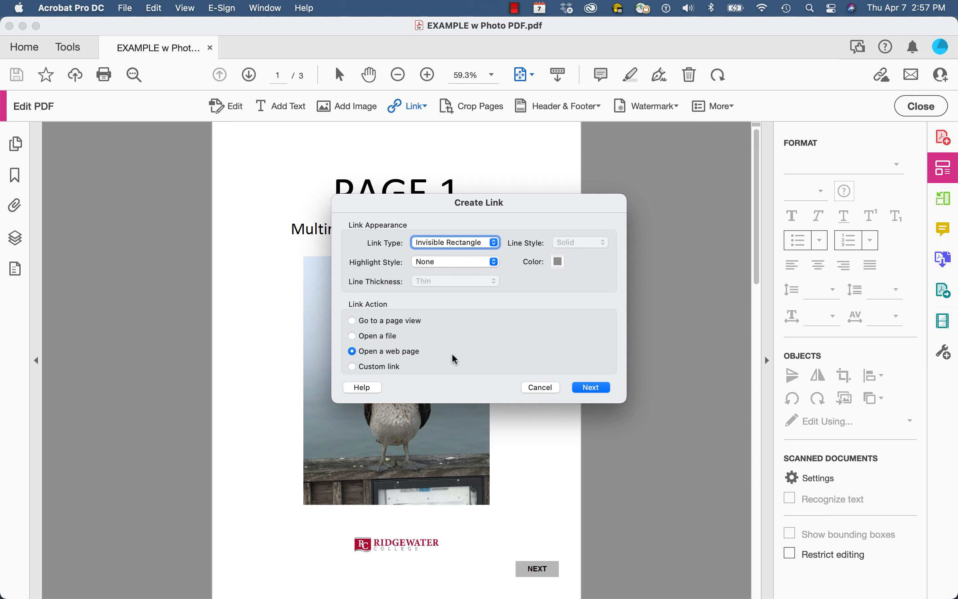
click(592, 388)
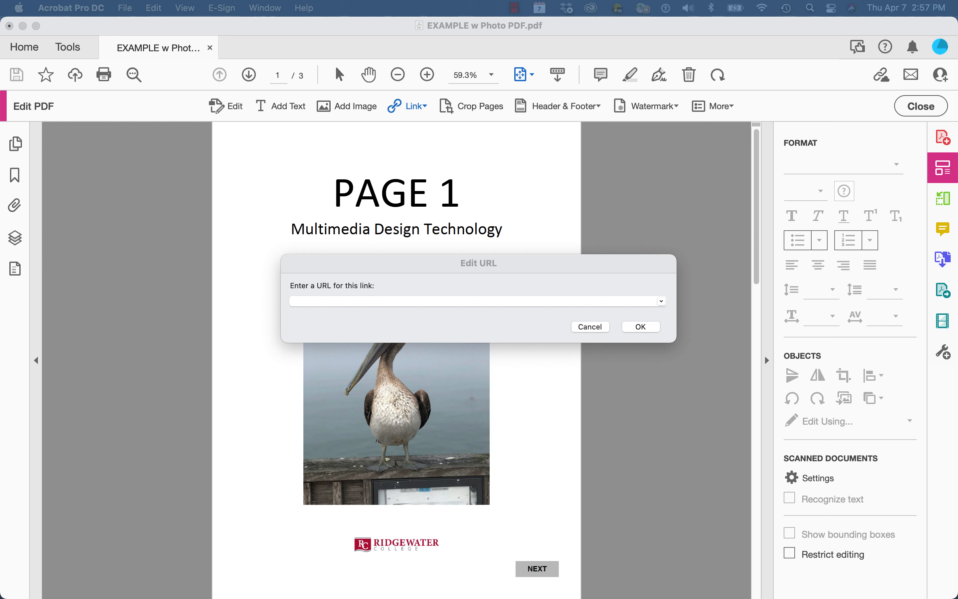
click(311, 301)
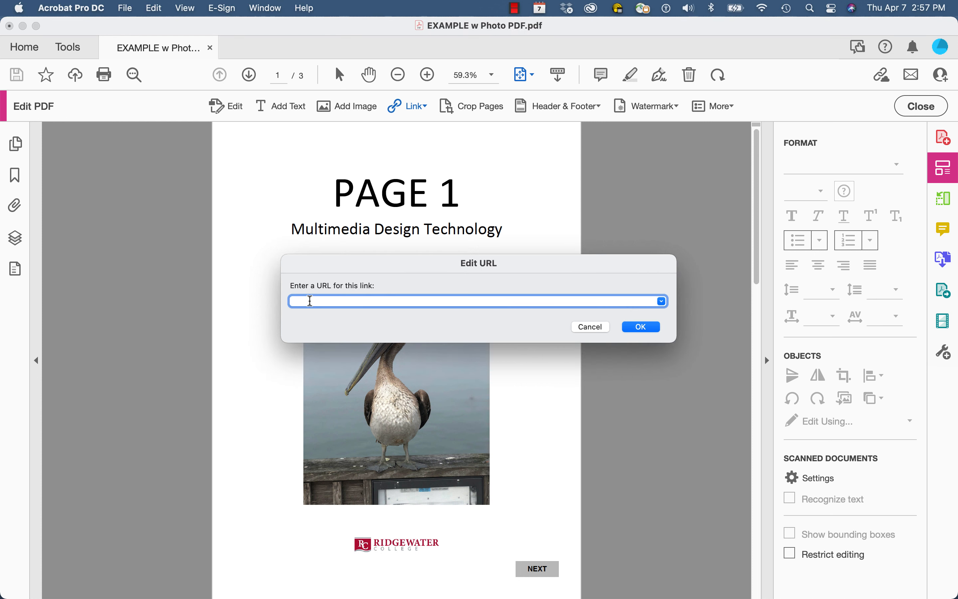
text(https://ridgewater.edu/)
click(645, 329)
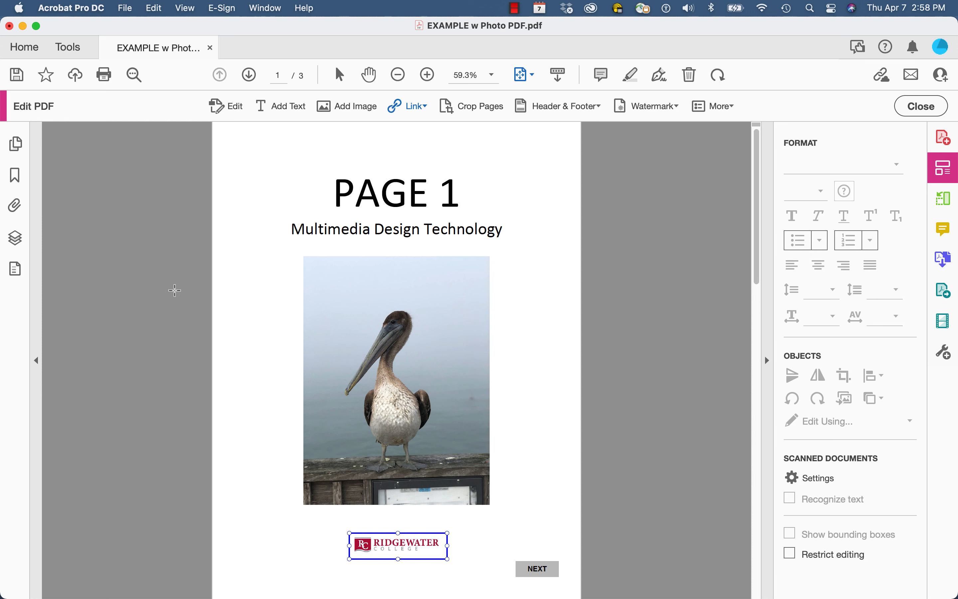
- On page 3, draw a new web link rectangle over the Ridgewater logo
click(19, 146)
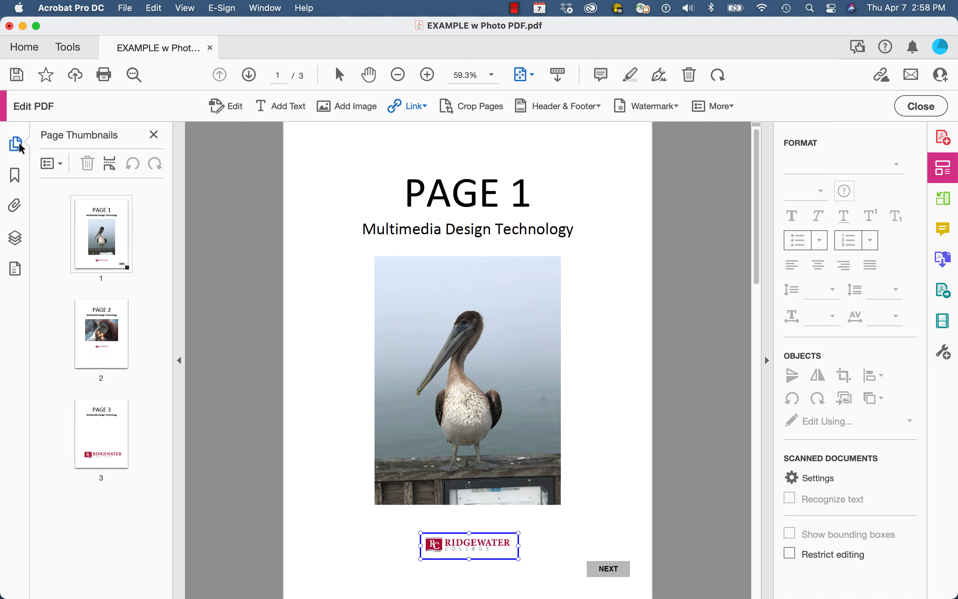
click(108, 429)
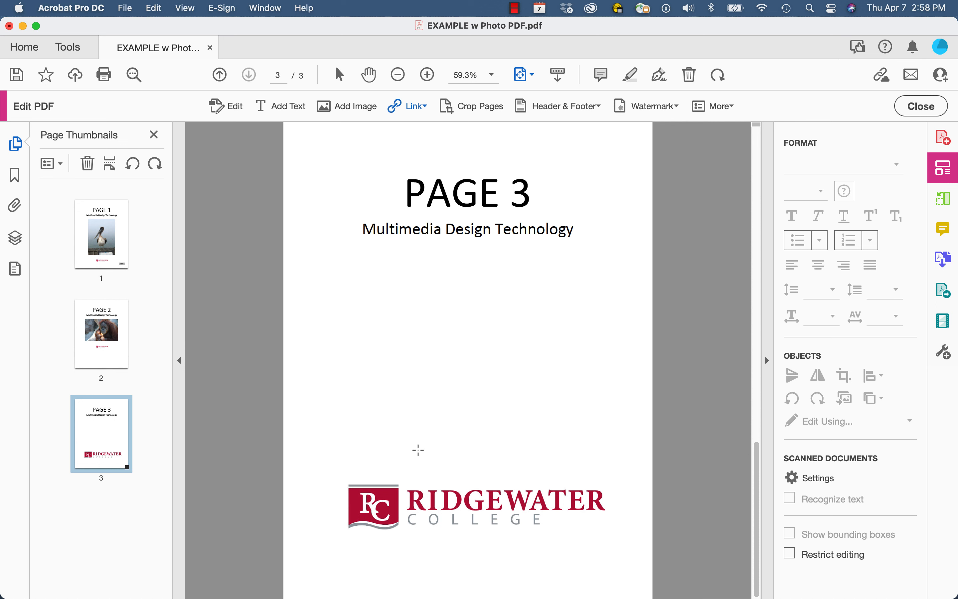
click(424, 107)
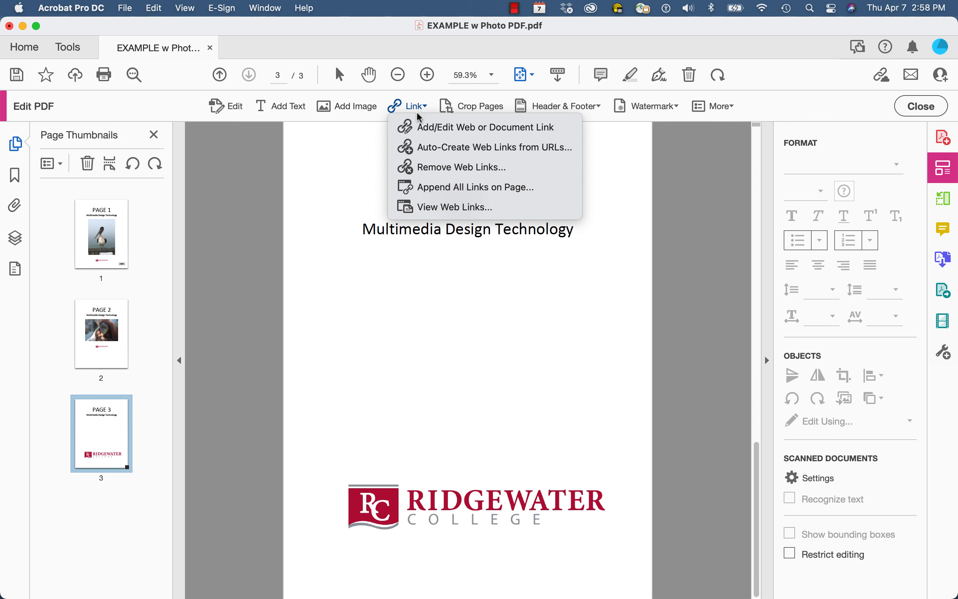
click(463, 135)
drag(345, 478, 609, 540)
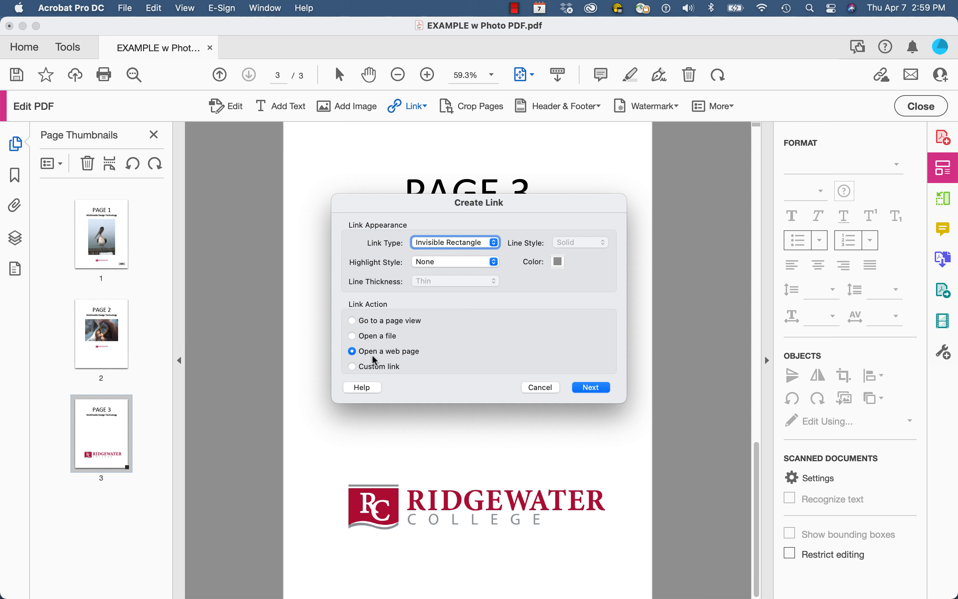
- Set the page 3 logo link's URL to mailto: plus the college contact's e-mail address
click(592, 387)
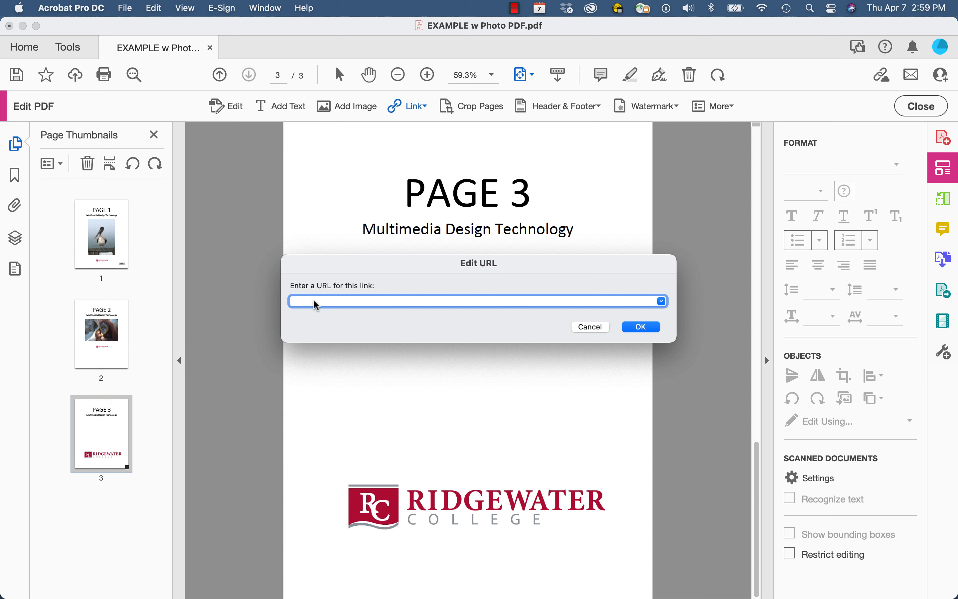
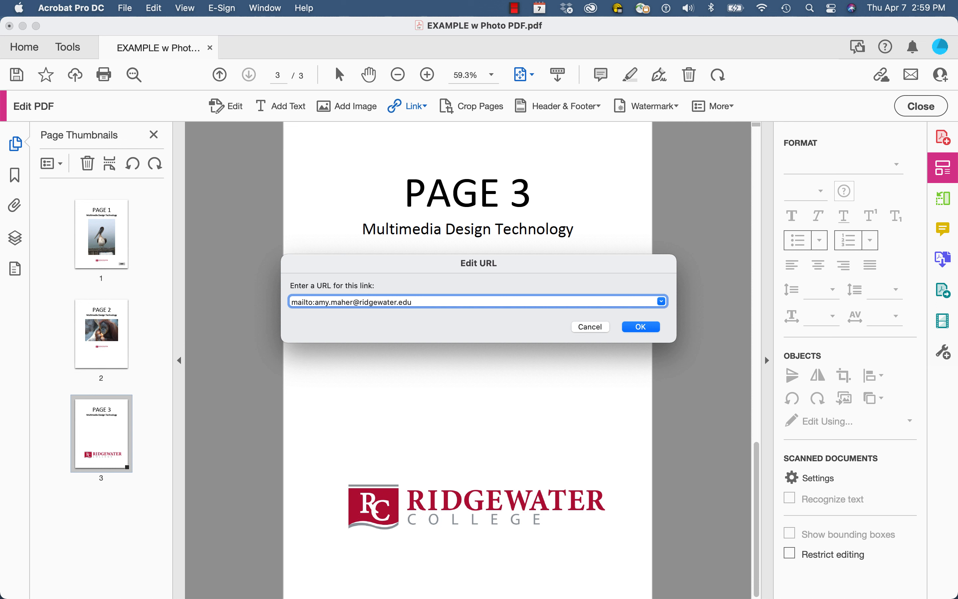
click(640, 327)
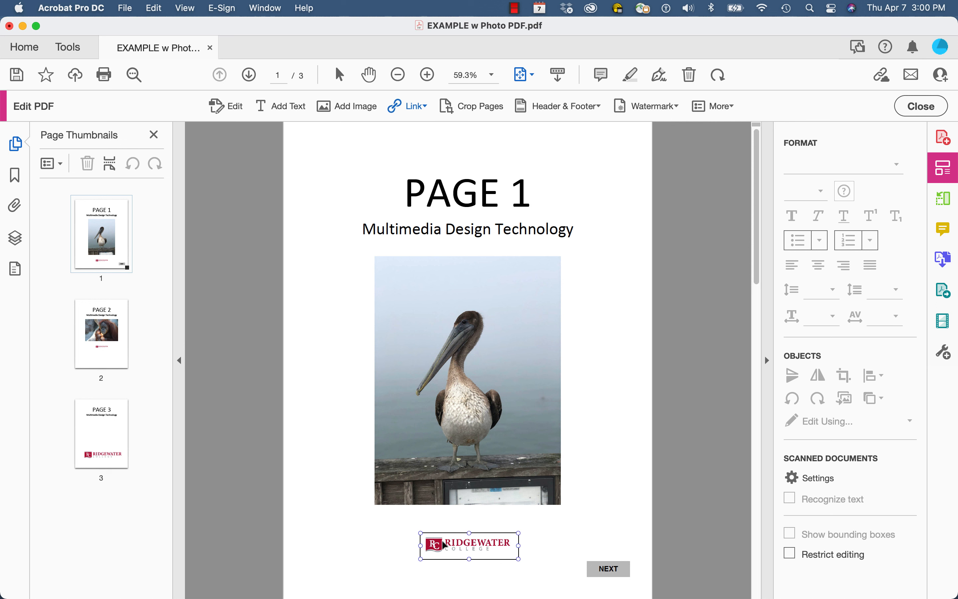
right_click(444, 545)
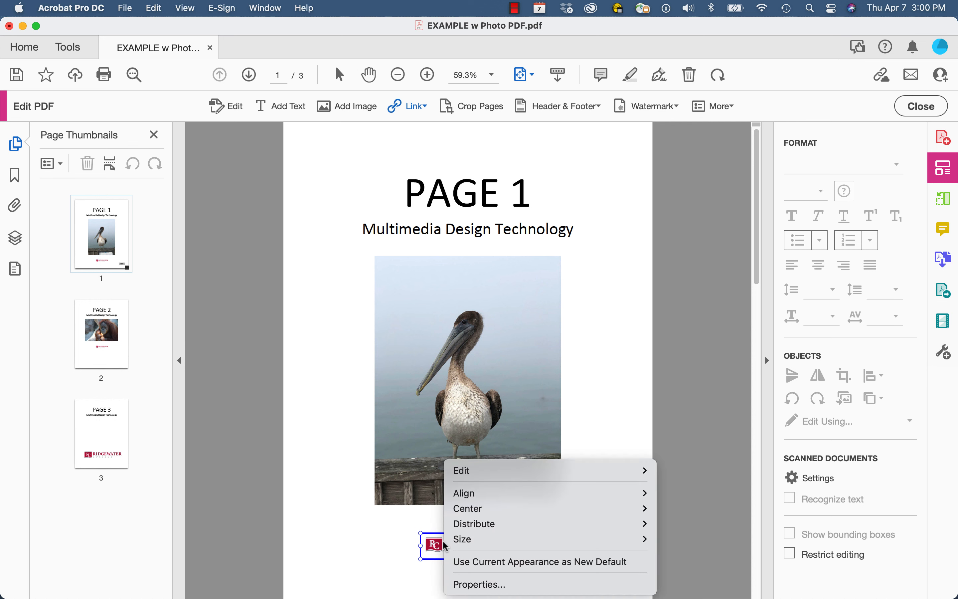
click(484, 586)
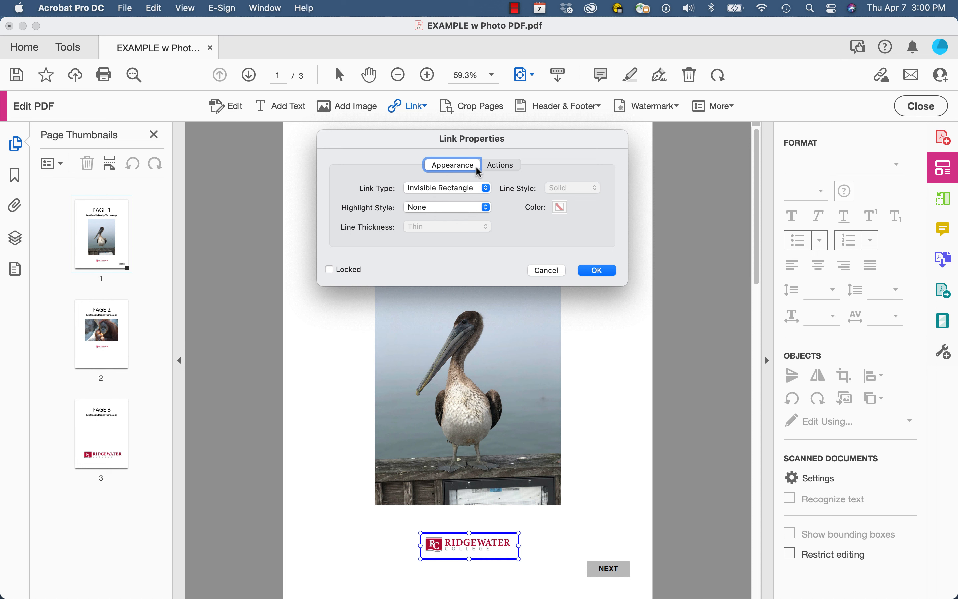
click(500, 166)
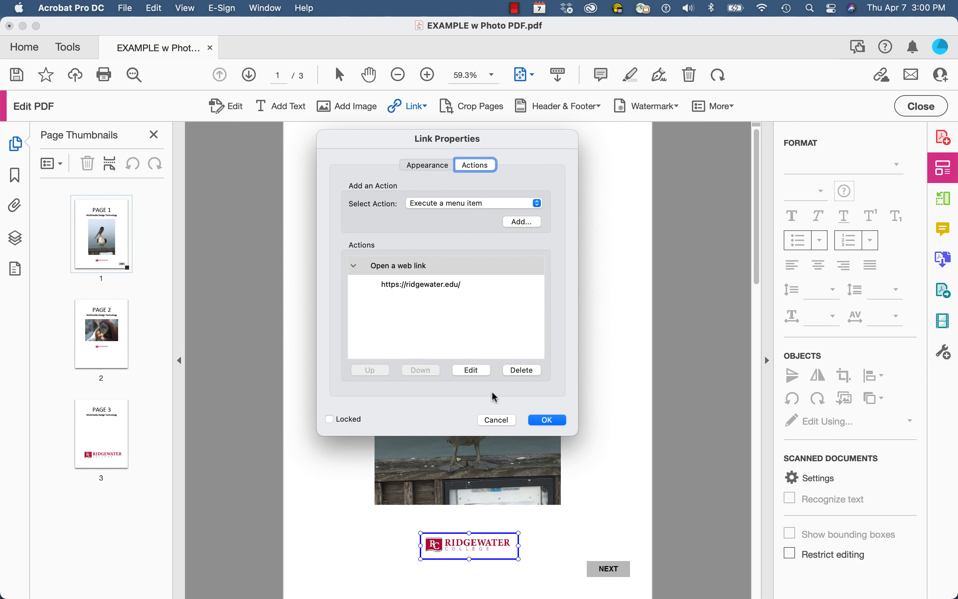
click(444, 284)
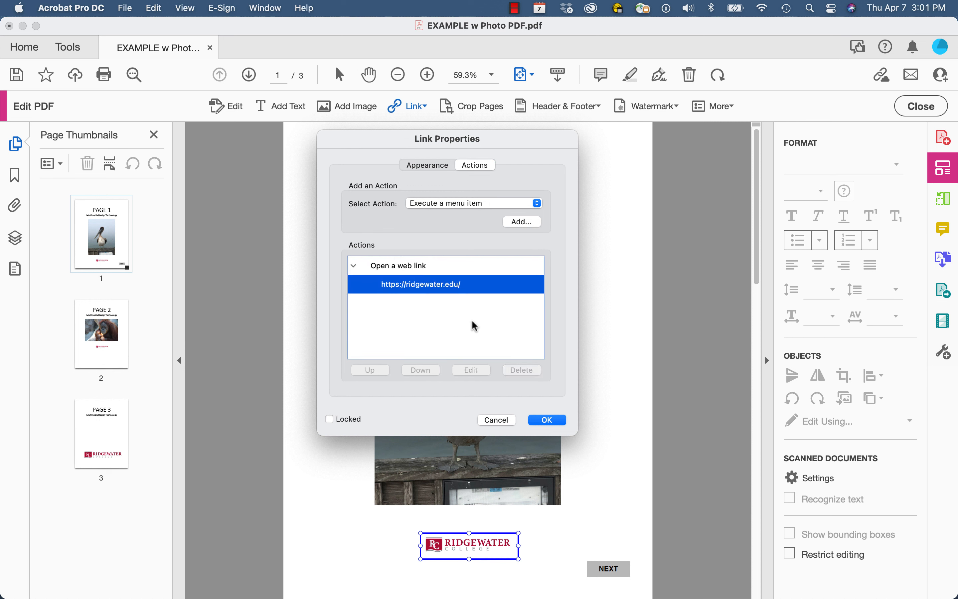
click(537, 203)
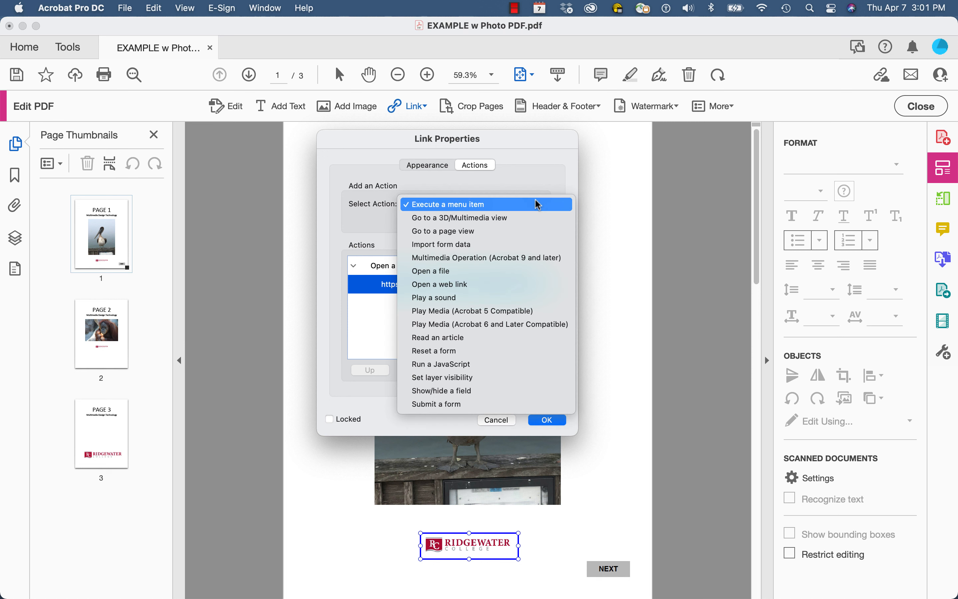
click(539, 205)
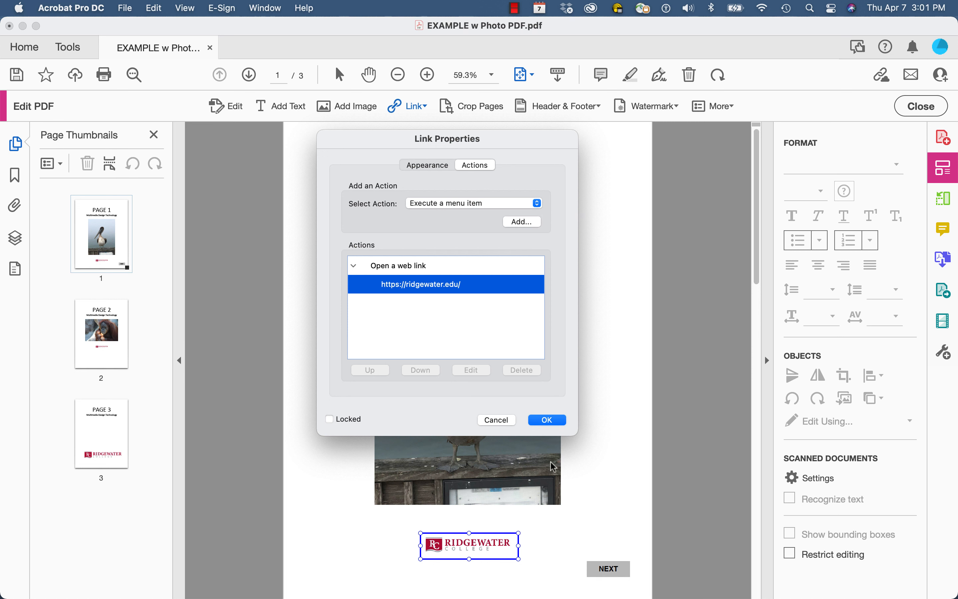
click(501, 420)
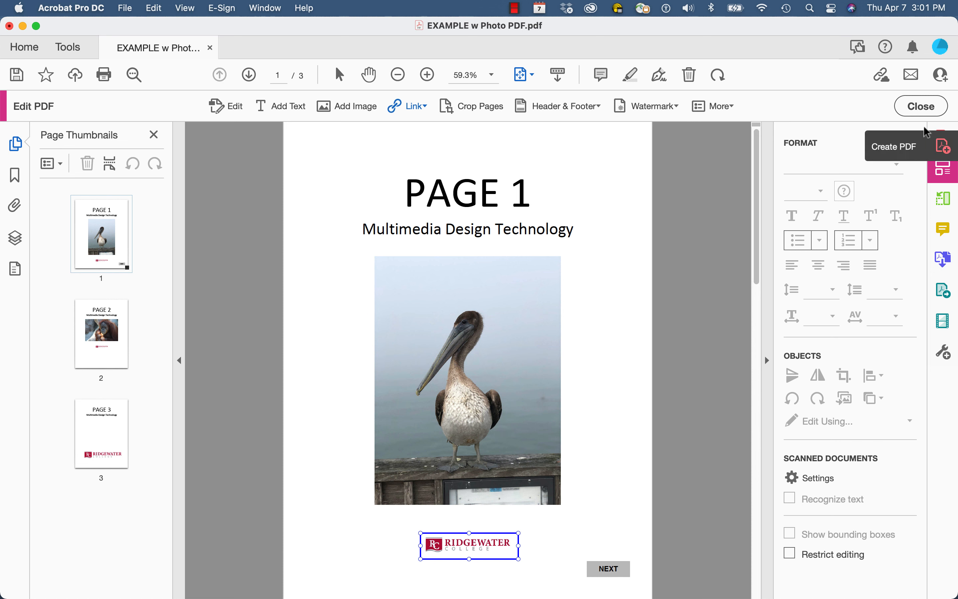
- Exit Edit PDF and test the page 1 Ridgewater logo's website link
click(925, 108)
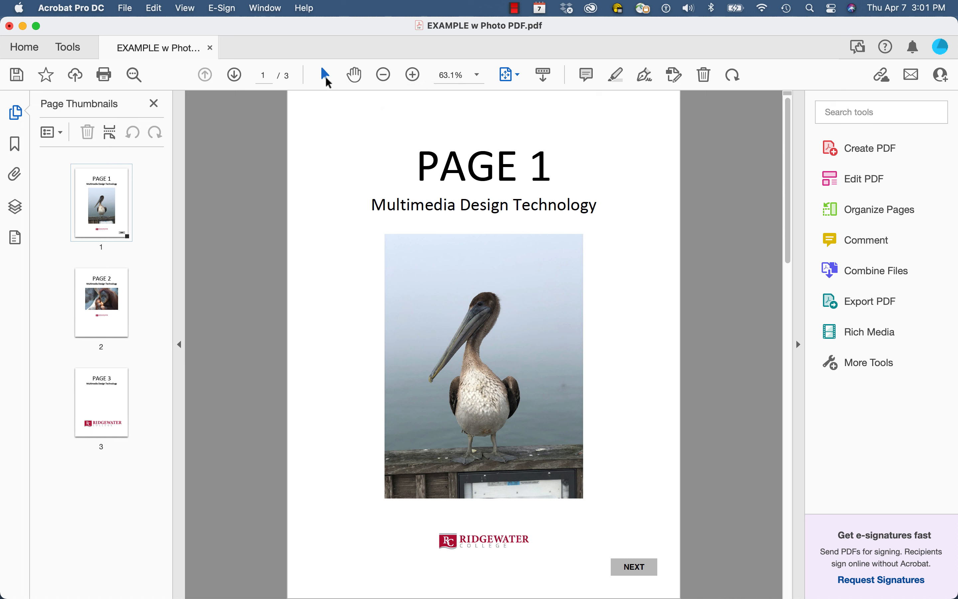
click(511, 547)
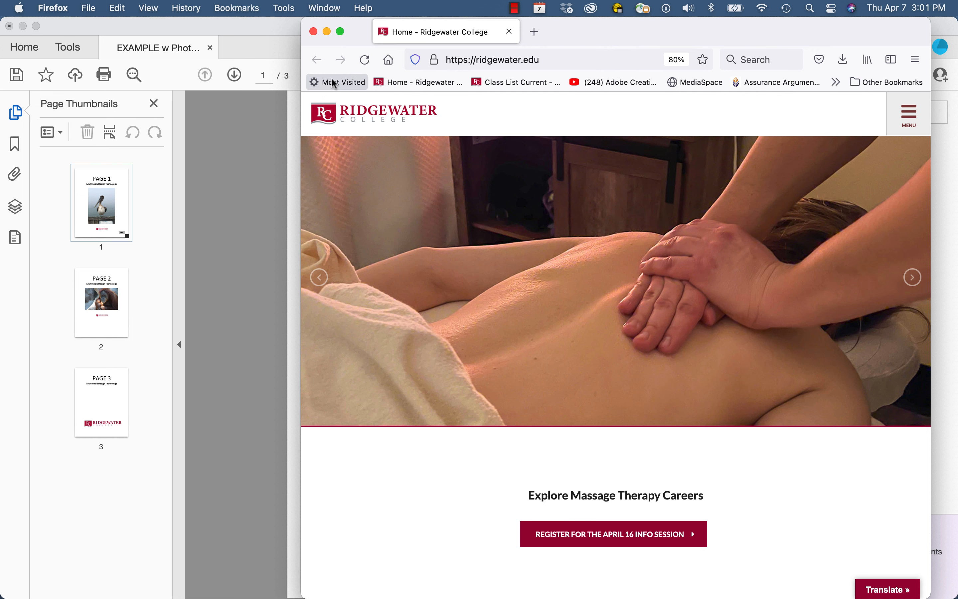
- Close the Firefox window showing the Ridgewater College homepage
click(314, 31)
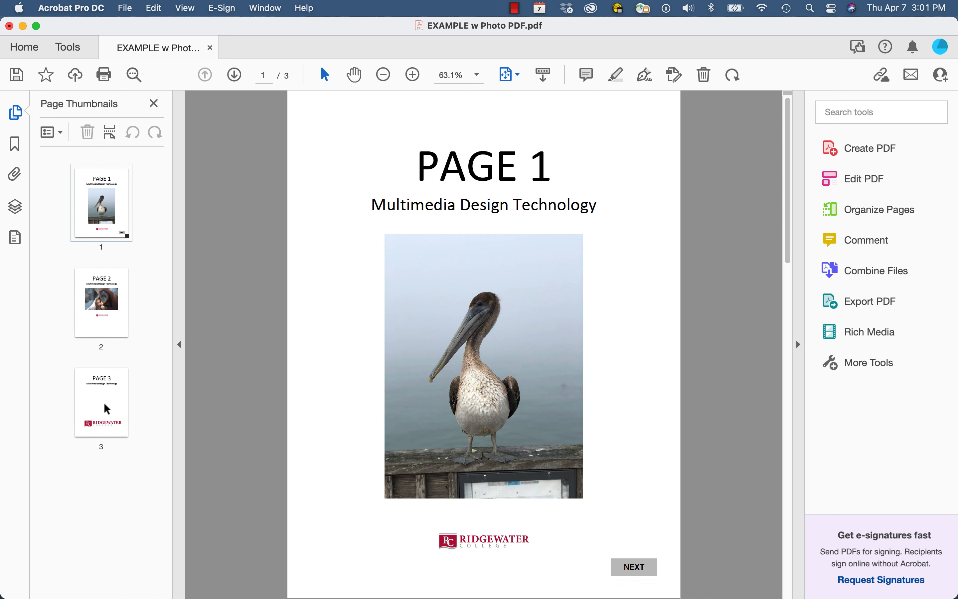
- Go to page 3 and test its Ridgewater logo's mailto link
click(105, 405)
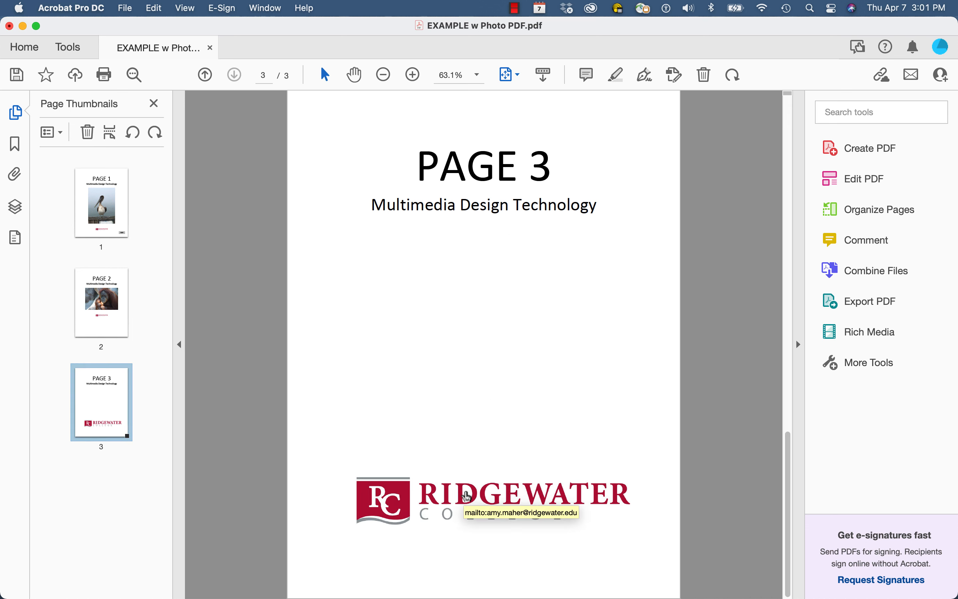
click(467, 496)
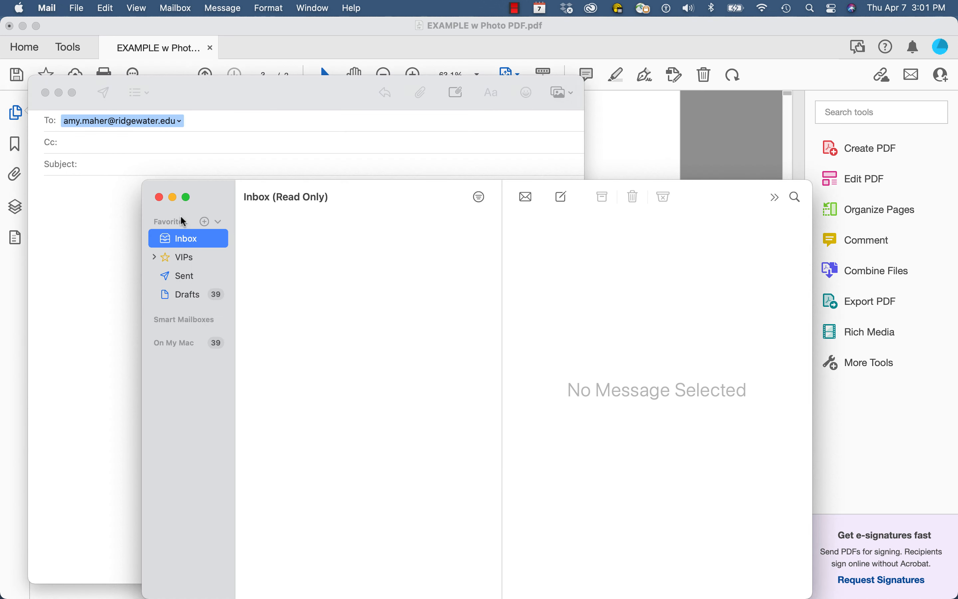
- Close the Mail inbox and the test message, discarding it with Don't Save
click(158, 197)
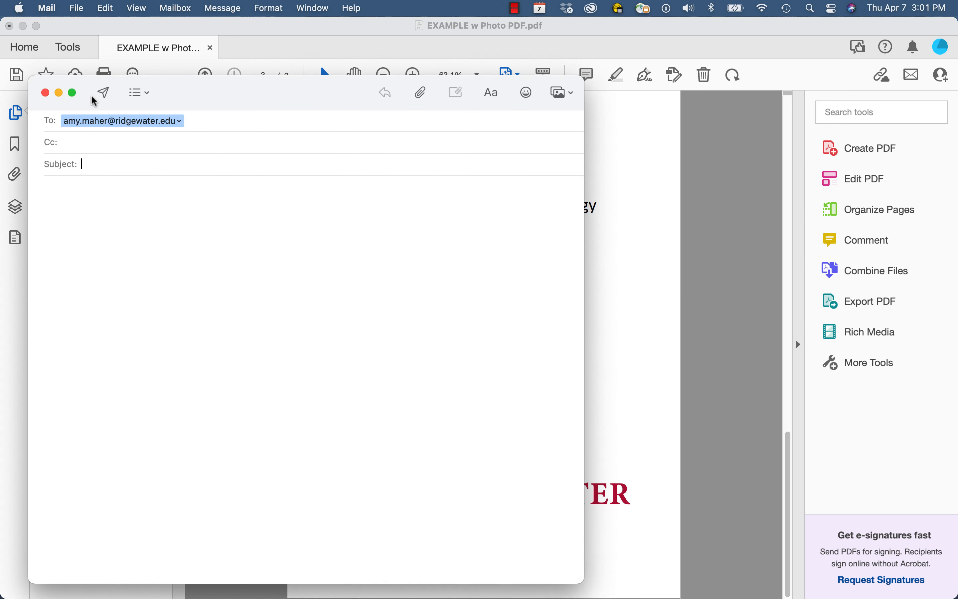
click(45, 93)
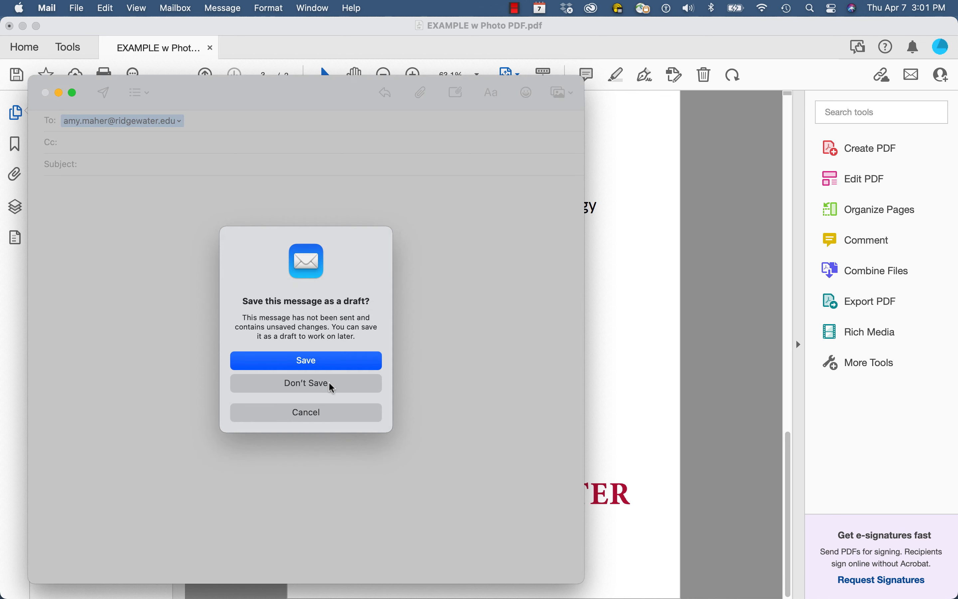
click(328, 386)
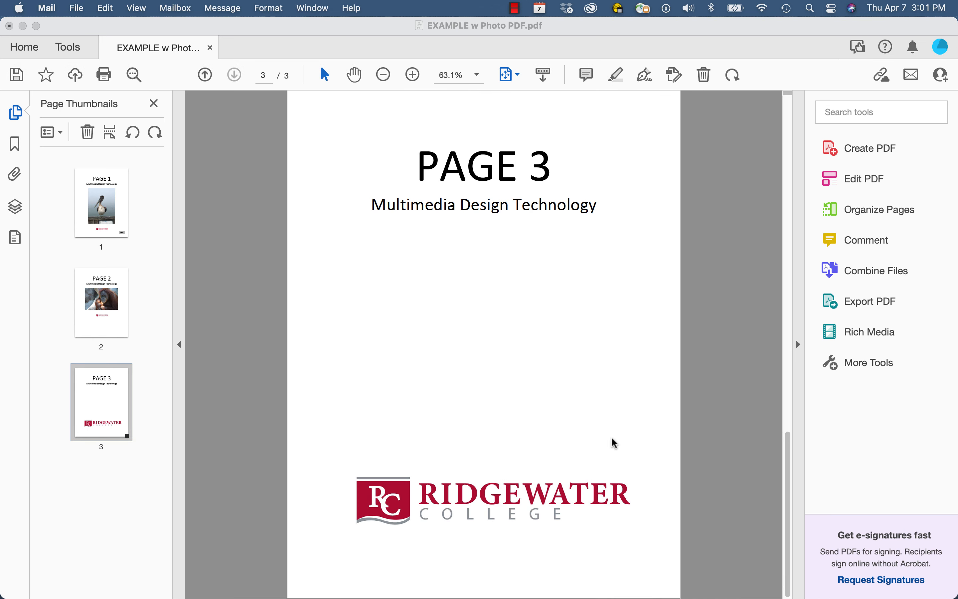